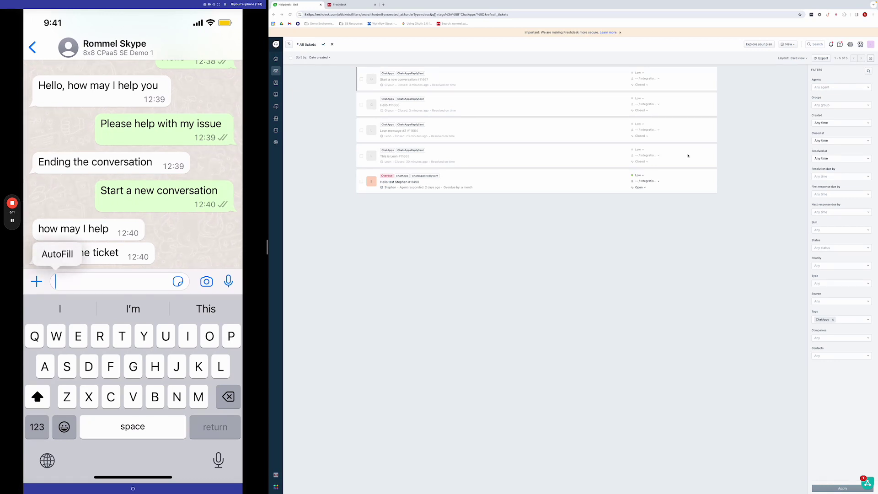
# Send a 'Hello' message in the demo WhatsApp chat.
pyautogui.write('Hello')
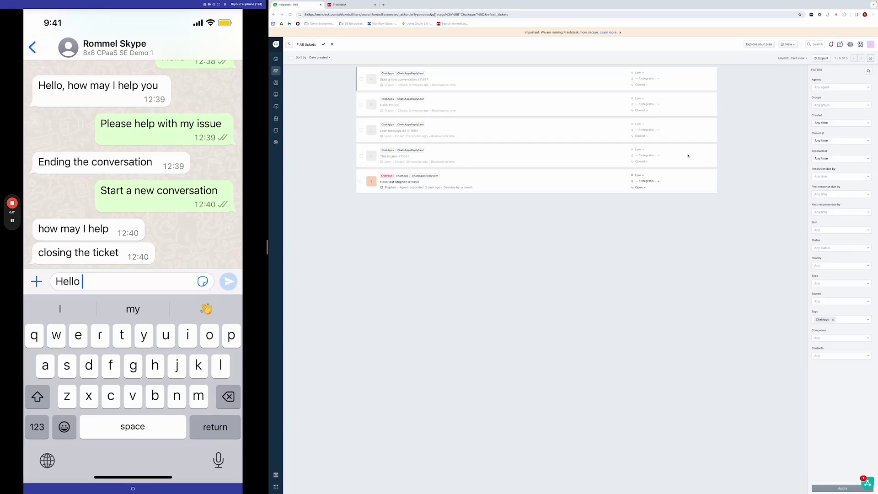
pyautogui.click(228, 281)
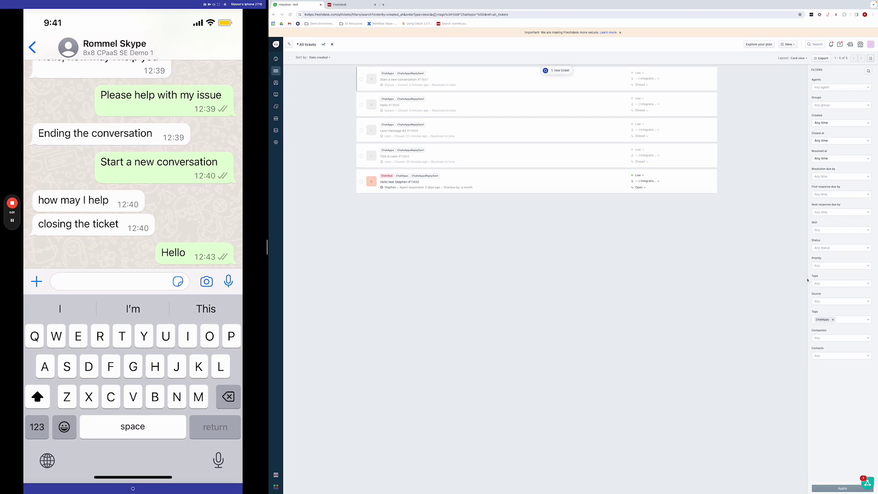
# Refresh the Freshdesk ticket list and open the new Hello ticket #11668.
pyautogui.click(551, 71)
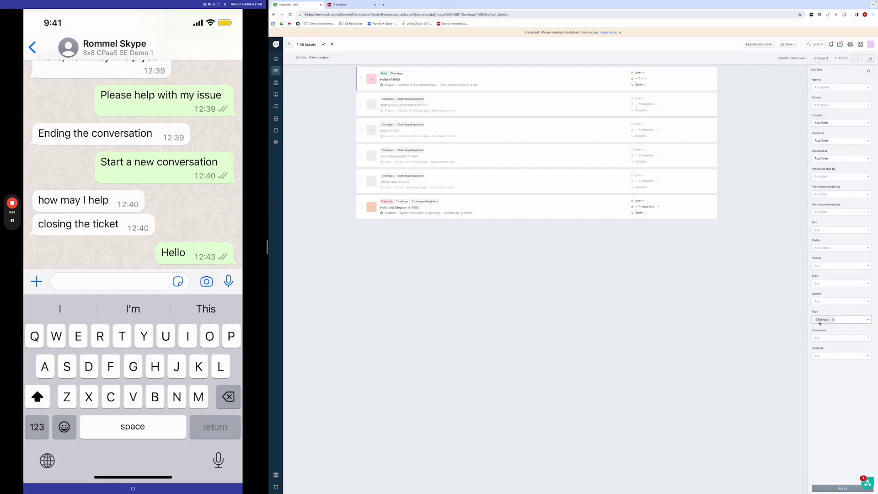
pyautogui.click(423, 83)
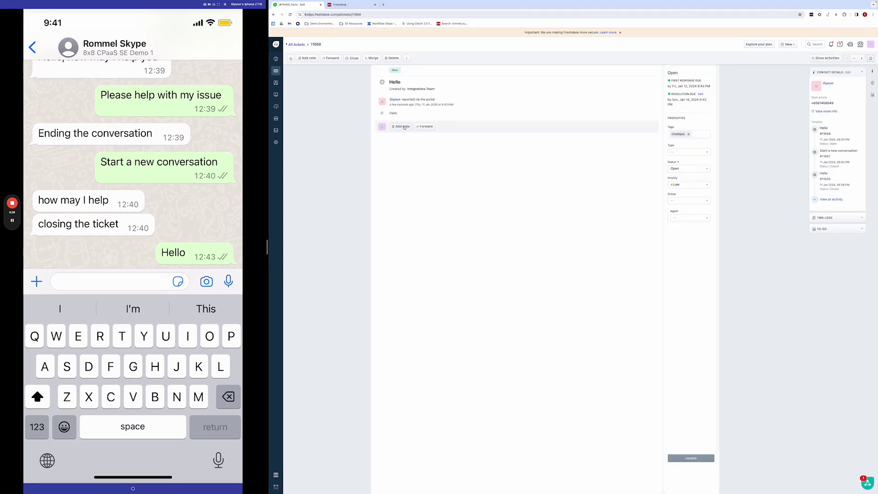
# Post a public note 'How may I help' on ticket #11668.
pyautogui.click(405, 127)
pyautogui.click(402, 129)
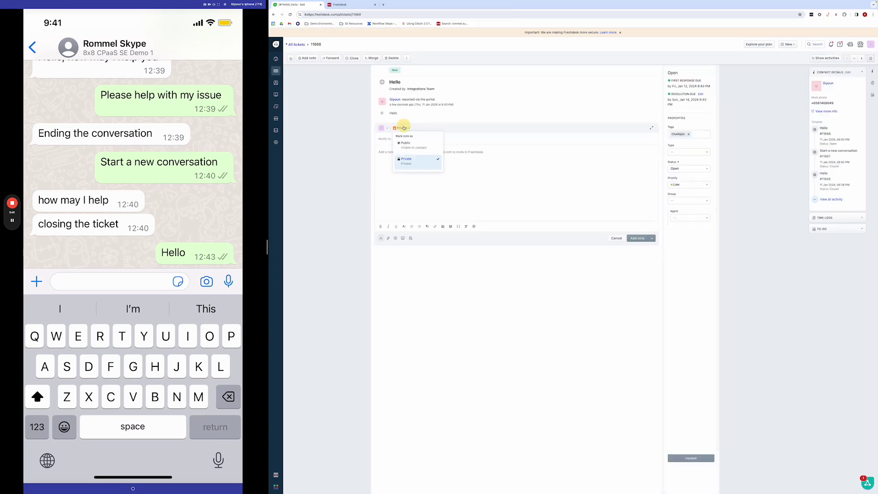
pyautogui.click(407, 145)
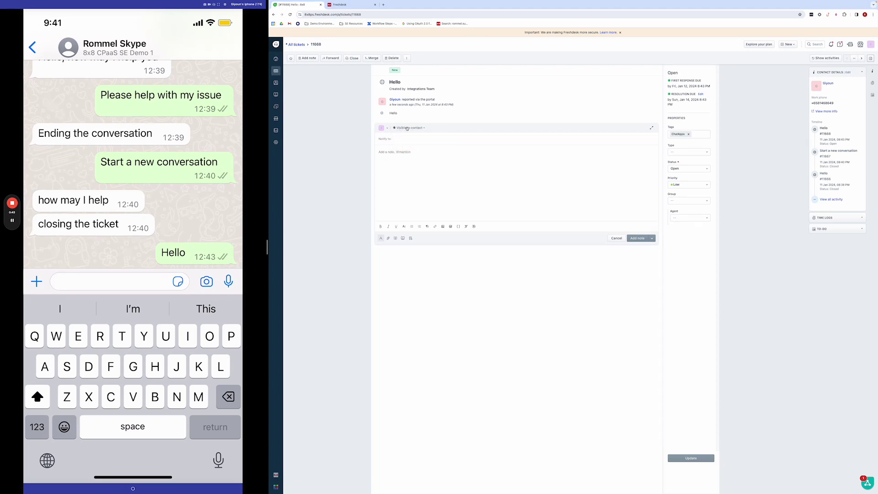
pyautogui.click(410, 128)
pyautogui.click(471, 149)
pyautogui.write('How may I help')
pyautogui.click(638, 238)
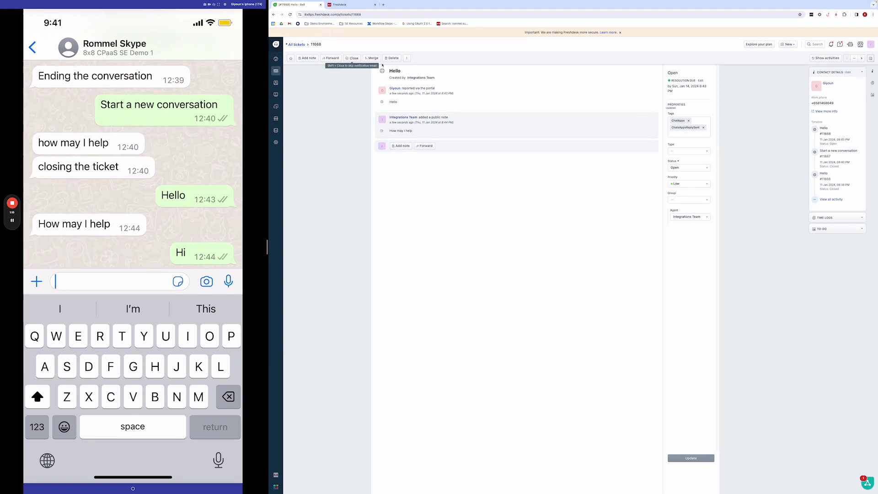
# Reload ticket #11668, add a public 'Closing the ticket' note, and close the ticket.
pyautogui.click(291, 14)
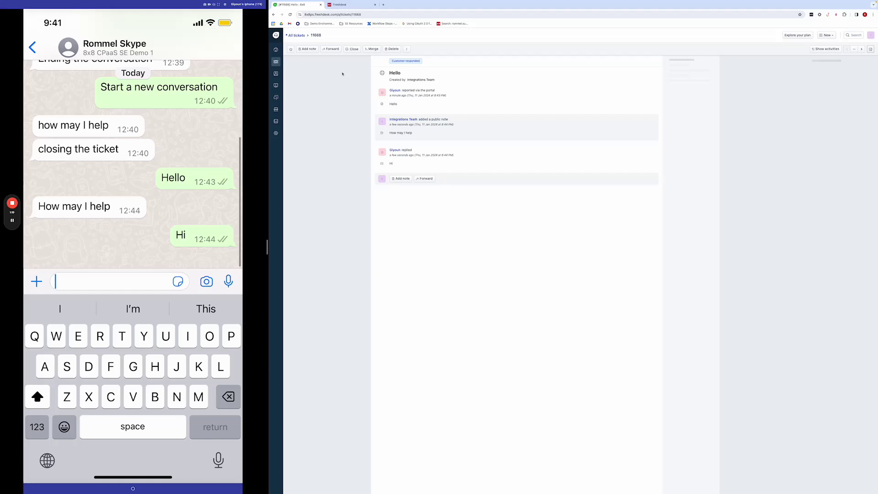
pyautogui.click(401, 187)
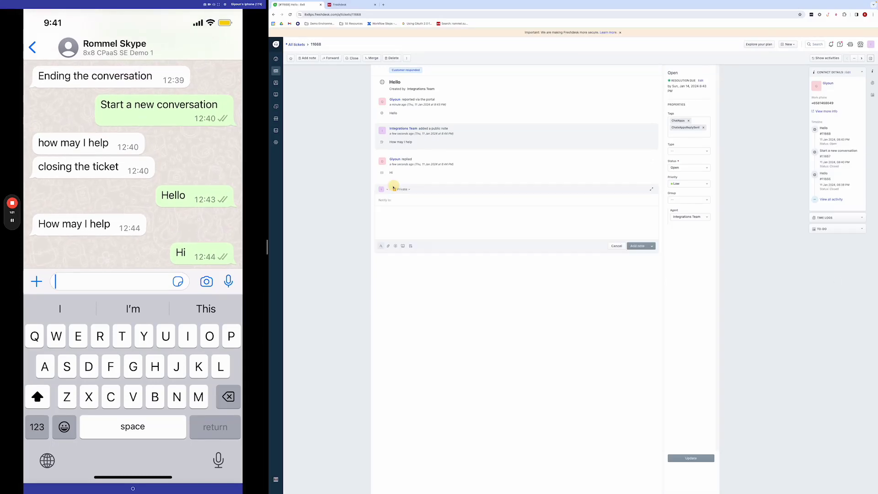
pyautogui.click(407, 190)
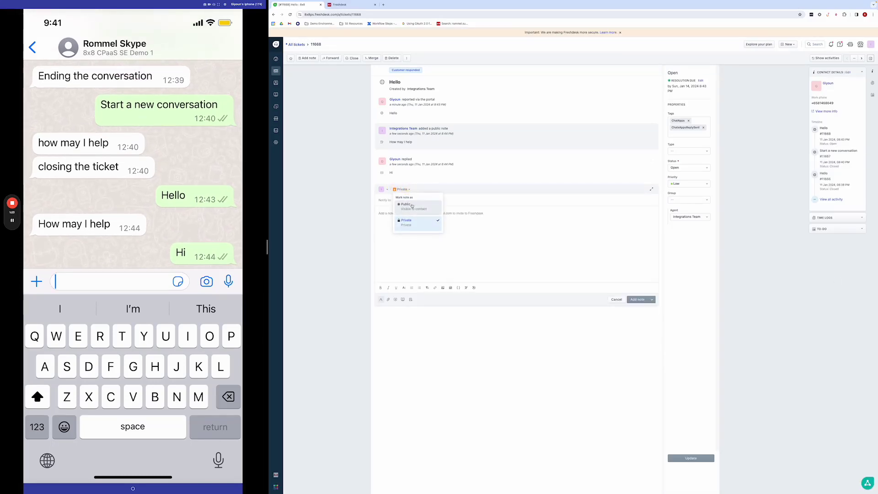
pyautogui.click(406, 205)
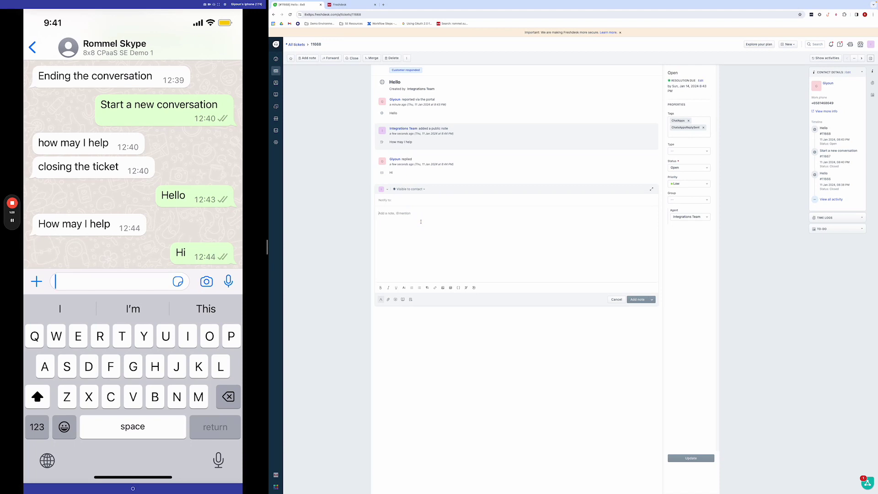
pyautogui.click(421, 222)
pyautogui.write('Closing the ticket')
pyautogui.click(641, 299)
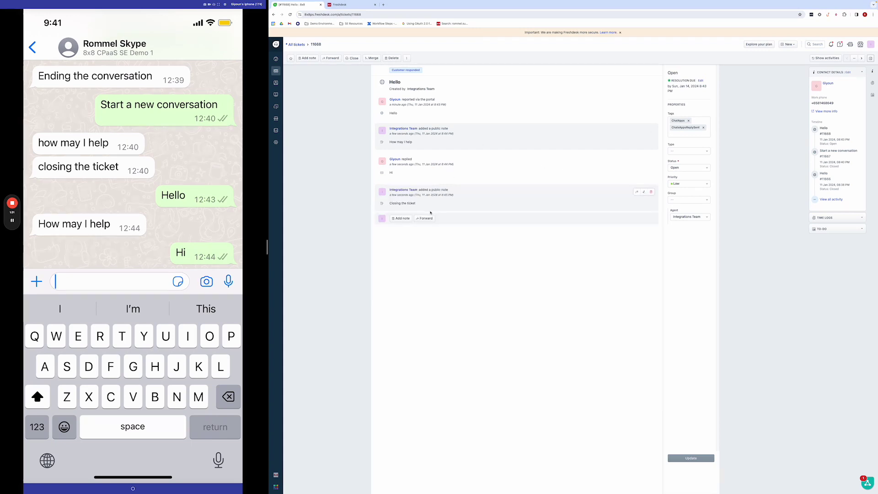
pyautogui.click(353, 58)
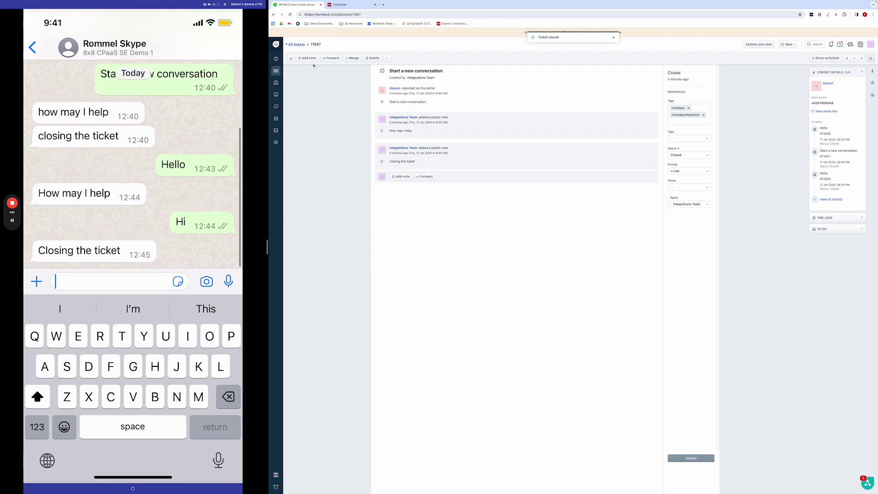
# Send 'Contact again' from WhatsApp, then reload the Freshdesk All tickets list.
pyautogui.write('Donta')
pyautogui.write('c agai')
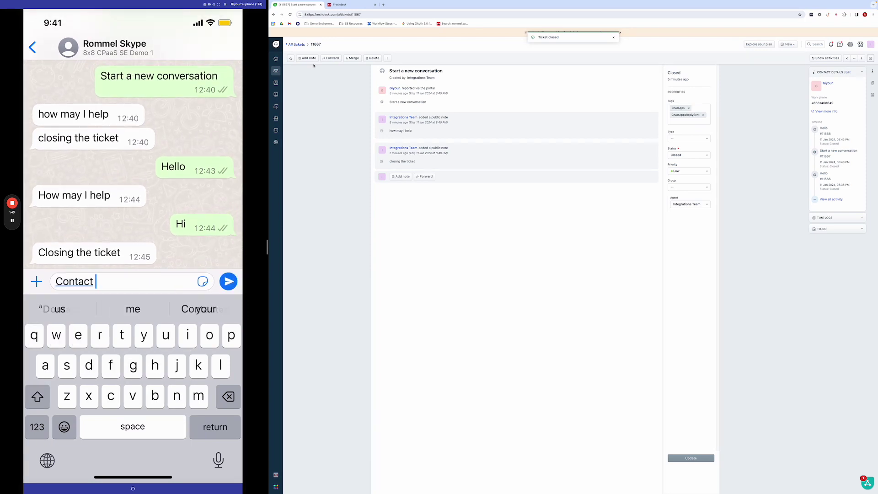
pyautogui.write('n')
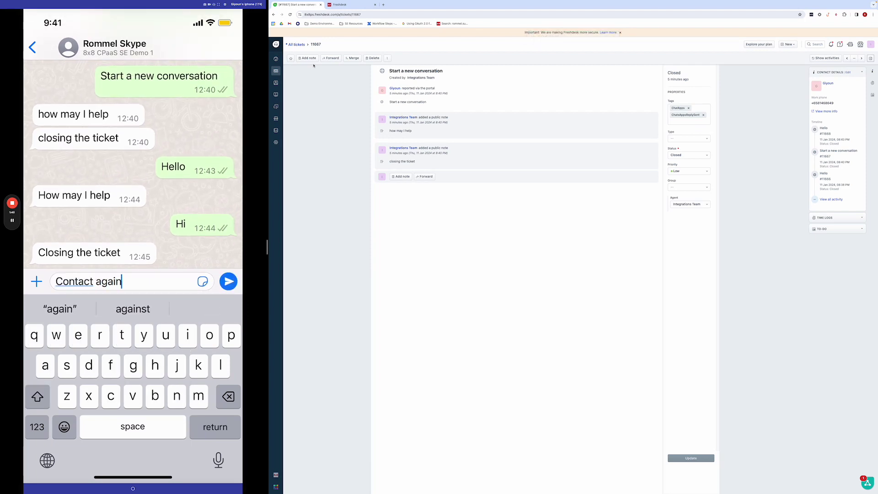
pyautogui.press('Return')
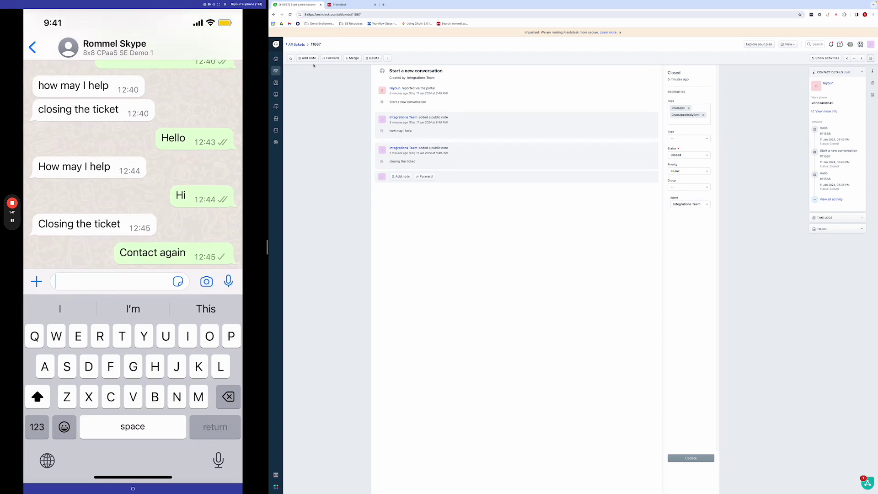
pyautogui.click(278, 73)
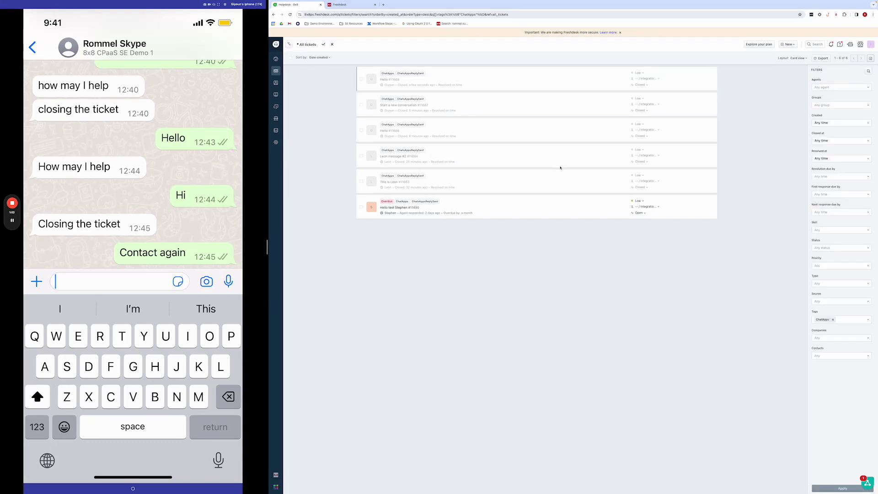
pyautogui.click(291, 14)
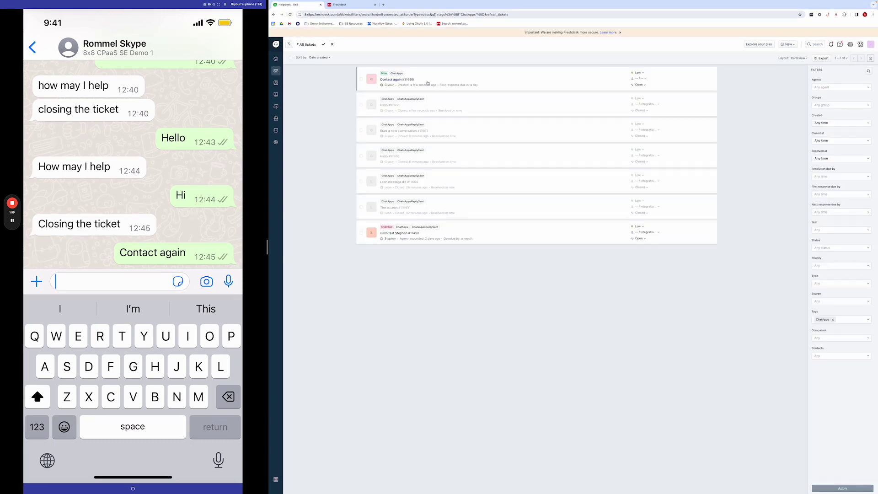
# Open ticket #11669 and post a public note 'how may i help?'.
pyautogui.moveTo(425, 81)
pyautogui.click(482, 112)
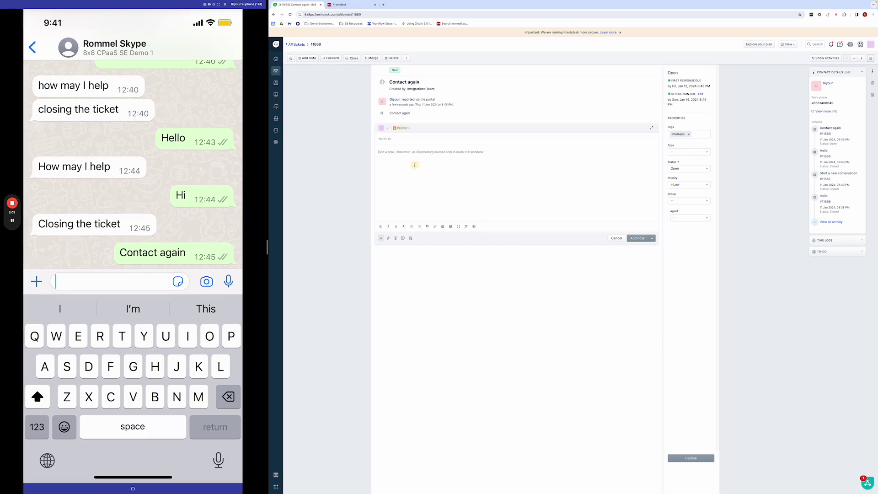
pyautogui.write('N')
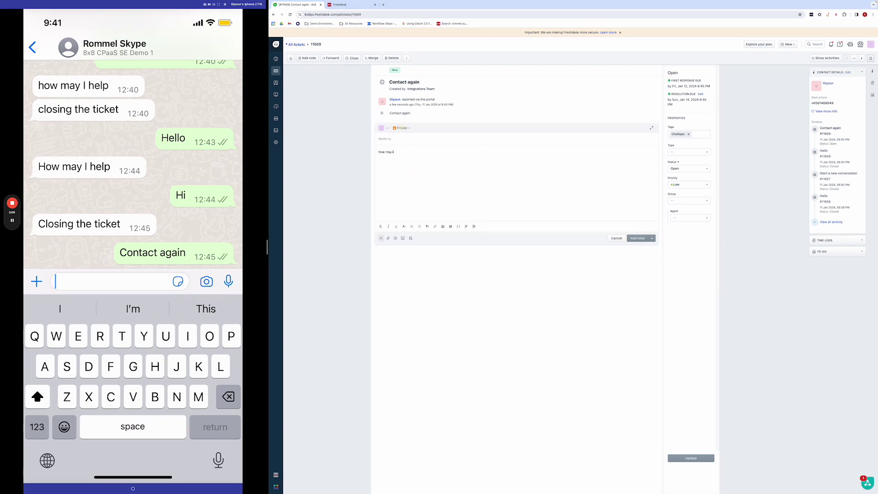
pyautogui.click(402, 127)
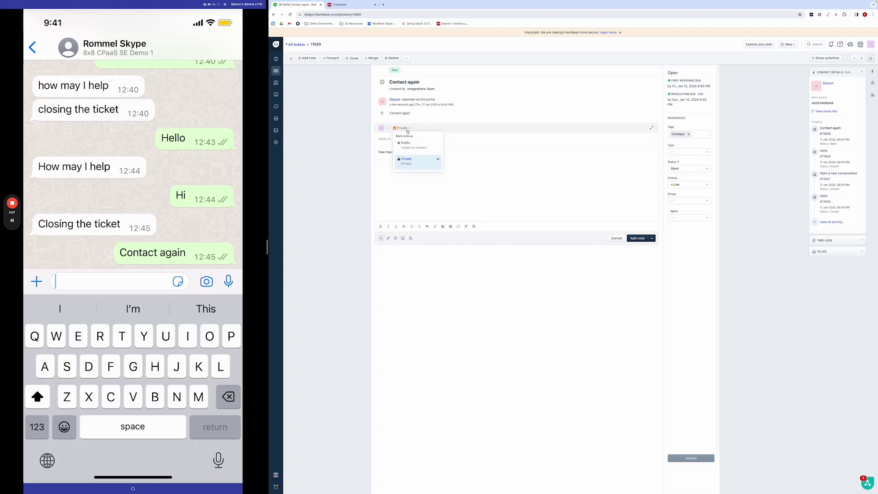
pyautogui.click(415, 148)
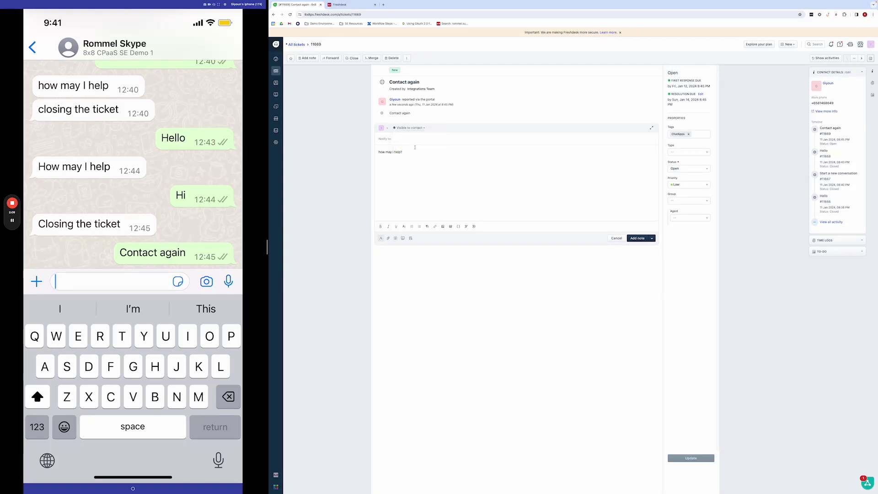
pyautogui.click(647, 239)
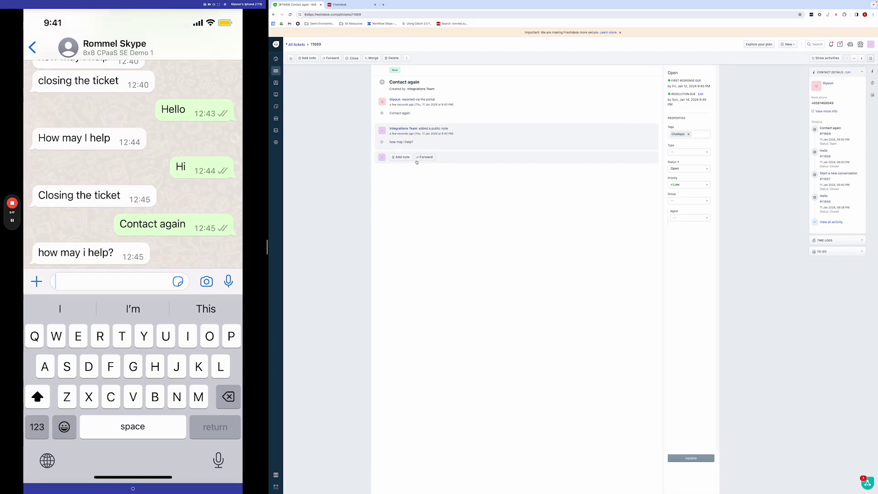
# Reply 'I have another question' from WhatsApp and reload the ticket page.
pyautogui.write('I have a')
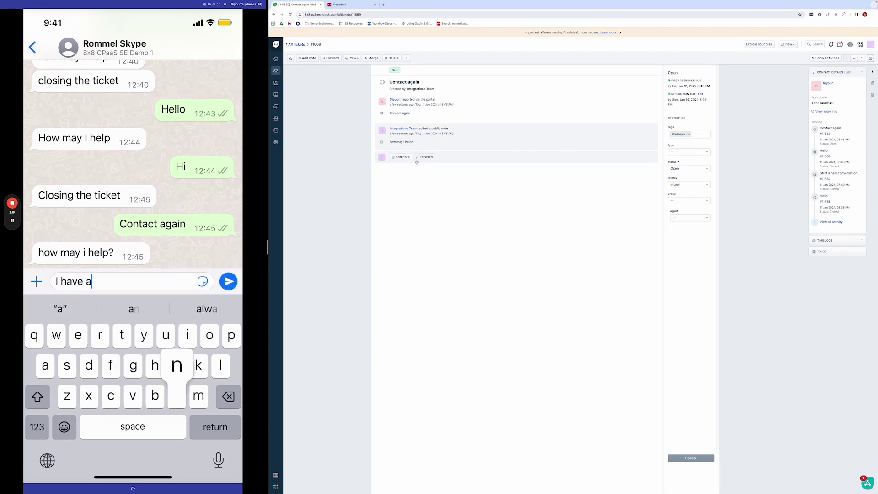
pyautogui.write('nother que')
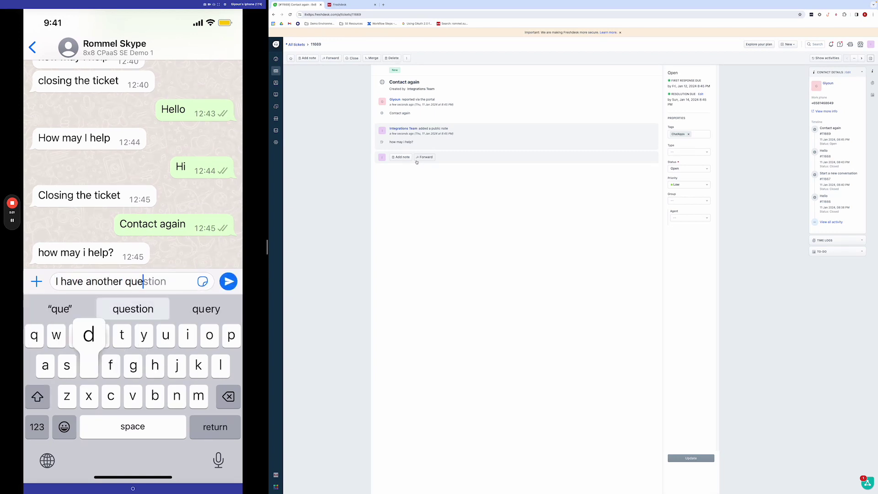
pyautogui.write('dtion')
pyautogui.press('Return')
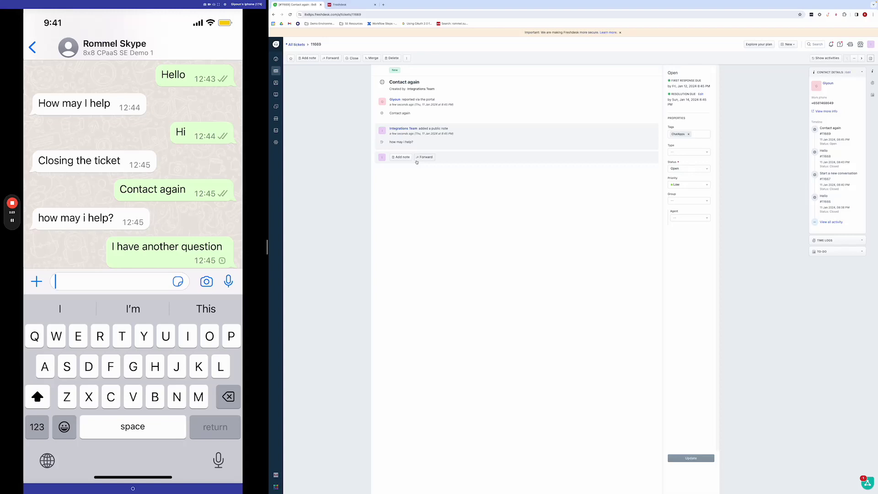
pyautogui.click(290, 14)
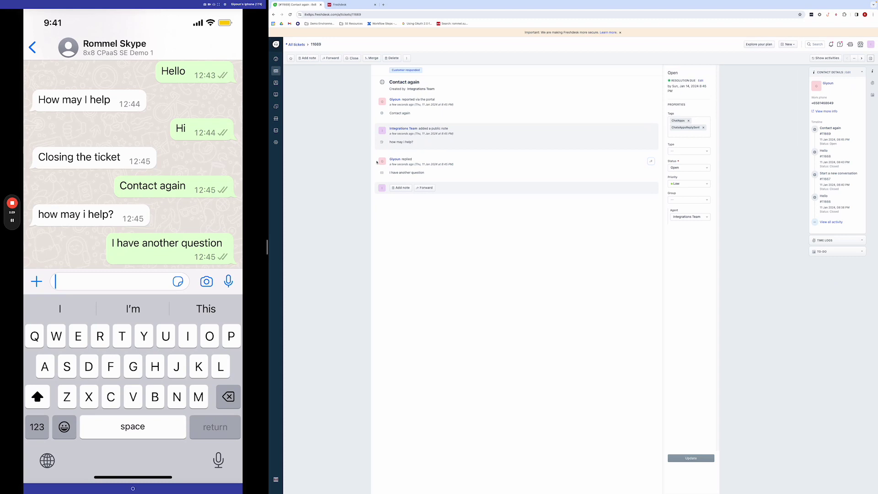
# Add the public note 'Thank you, closing ticket.' to #11669 and set it to Closed.
pyautogui.click(401, 187)
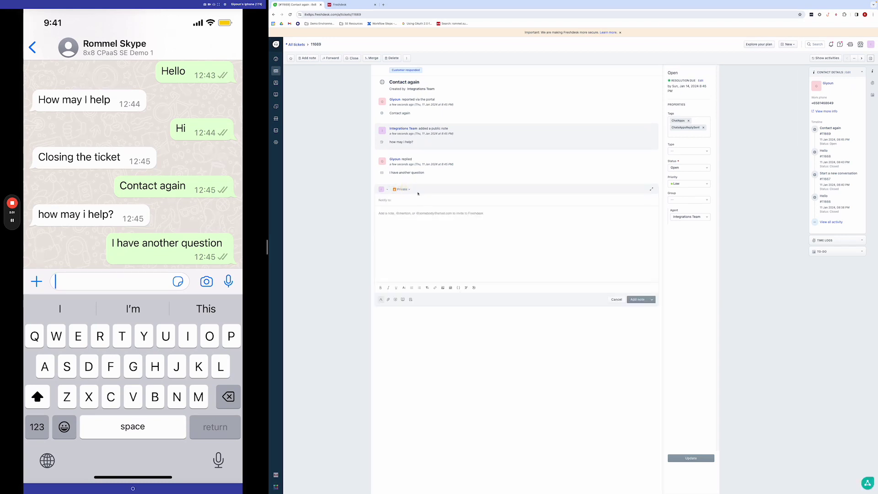
pyautogui.click(403, 189)
pyautogui.click(407, 205)
pyautogui.write('Thank you, closing ticke')
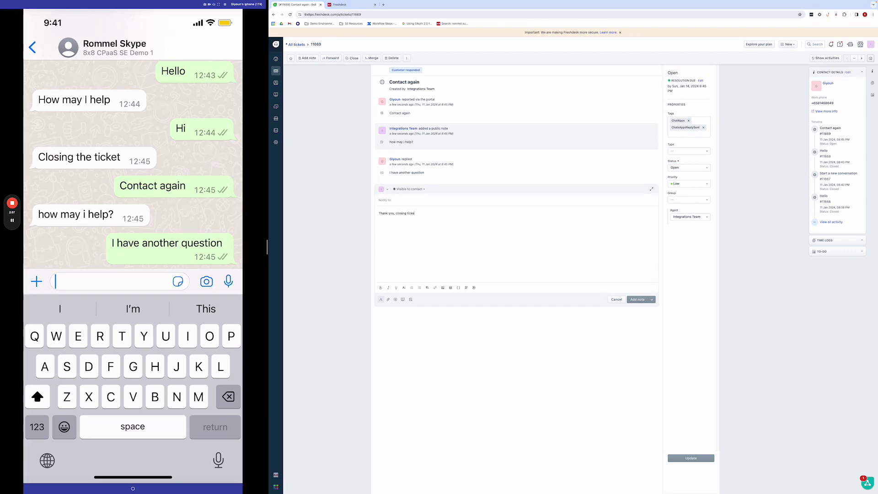
pyautogui.write('t.')
pyautogui.click(652, 299)
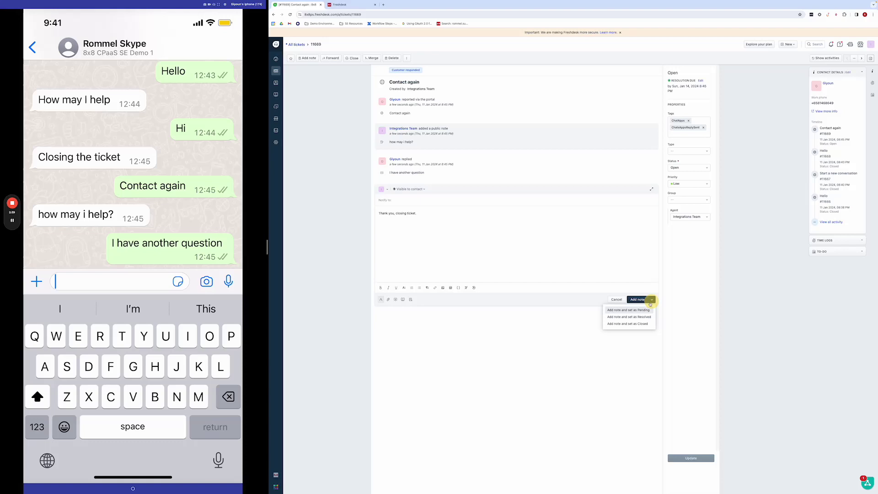
pyautogui.click(640, 324)
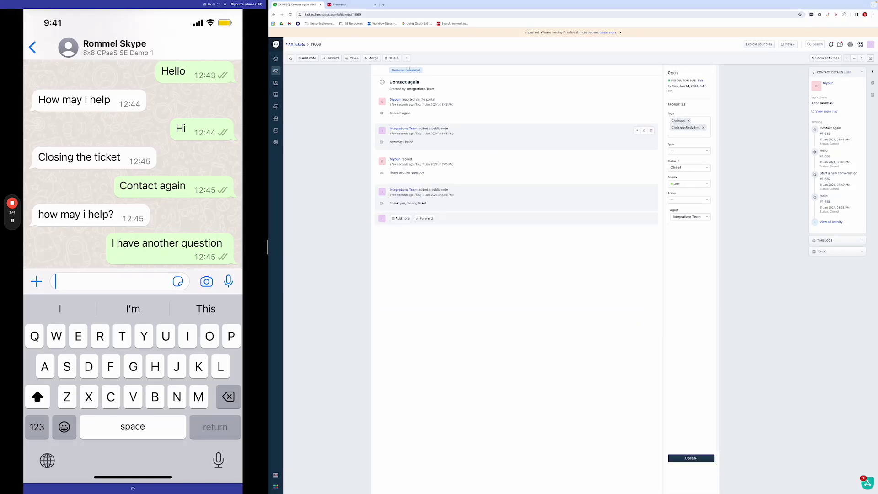
# Review the automation rule steps in the 8x8 Freshdesk guide, then open Freshdesk Admin.
pyautogui.click(333, 5)
pyautogui.scroll(3, 475, 118)
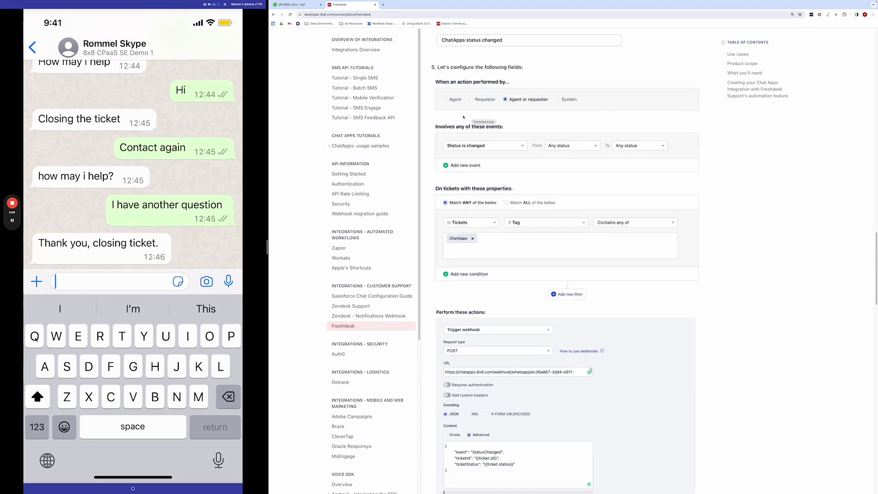
pyautogui.scroll(1, 468, 118)
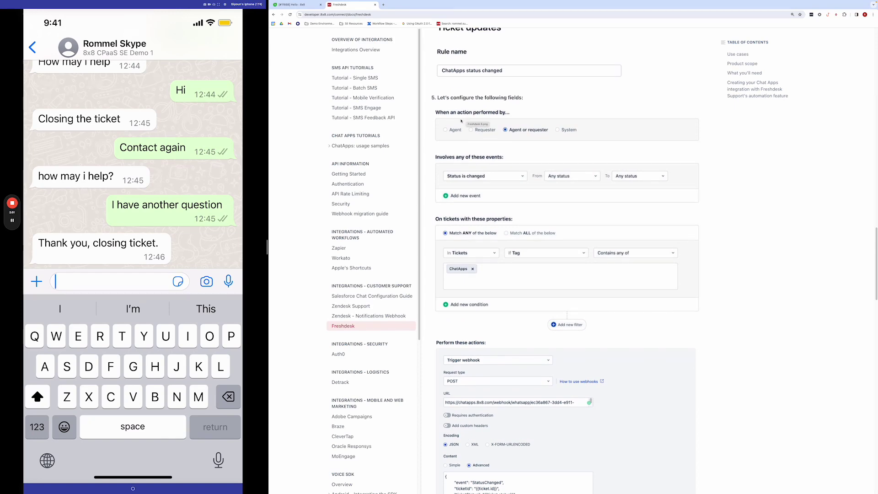
pyautogui.scroll(15, 461, 120)
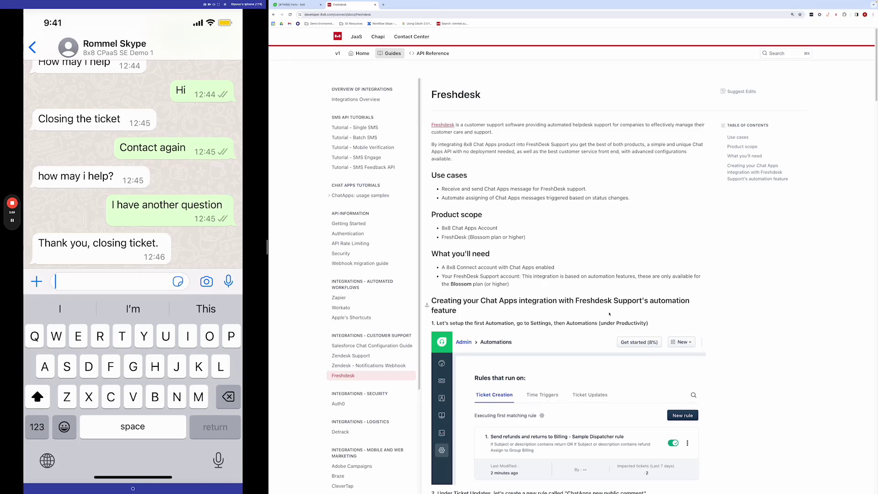
pyautogui.scroll(-5, 579, 341)
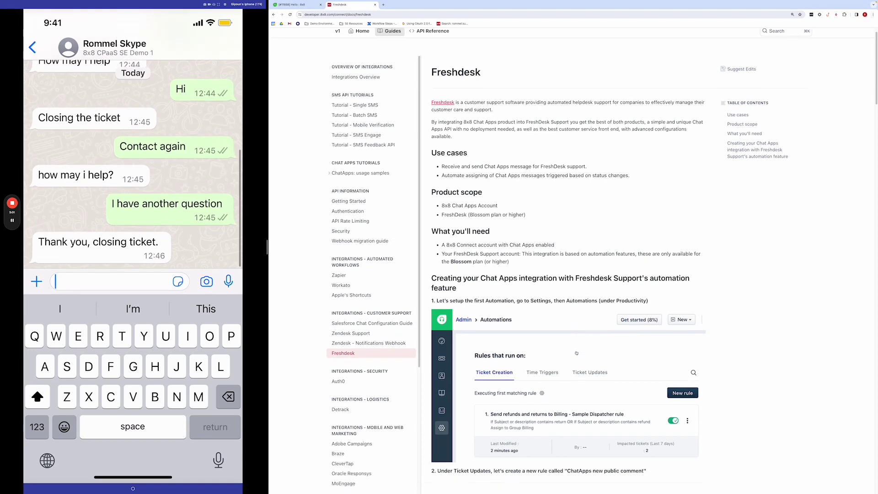
pyautogui.scroll(-14, 576, 351)
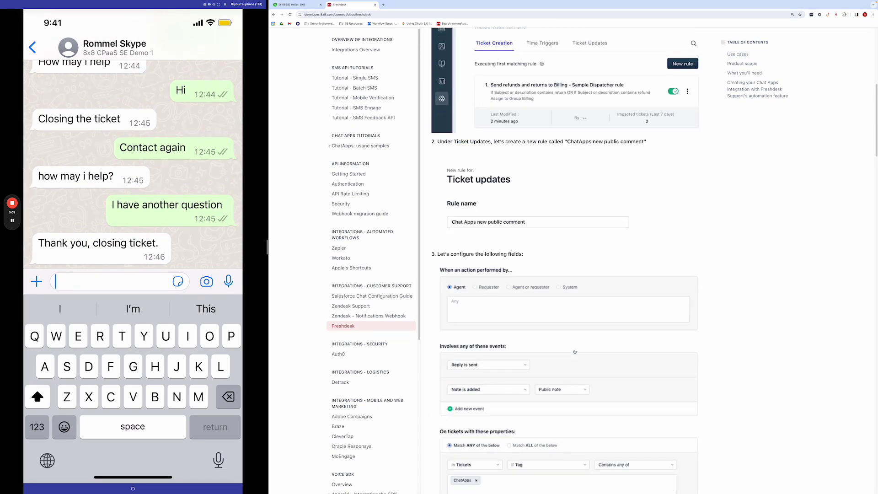
pyautogui.scroll(-7, 576, 346)
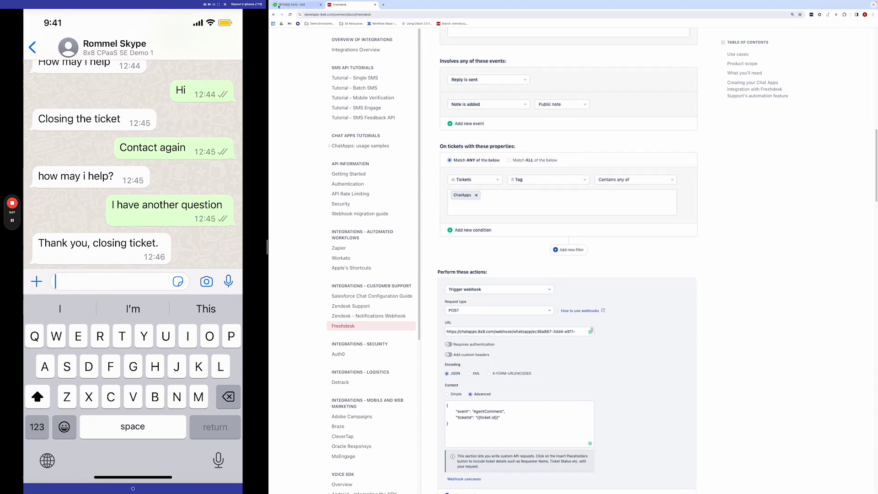
pyautogui.click(297, 5)
pyautogui.click(277, 143)
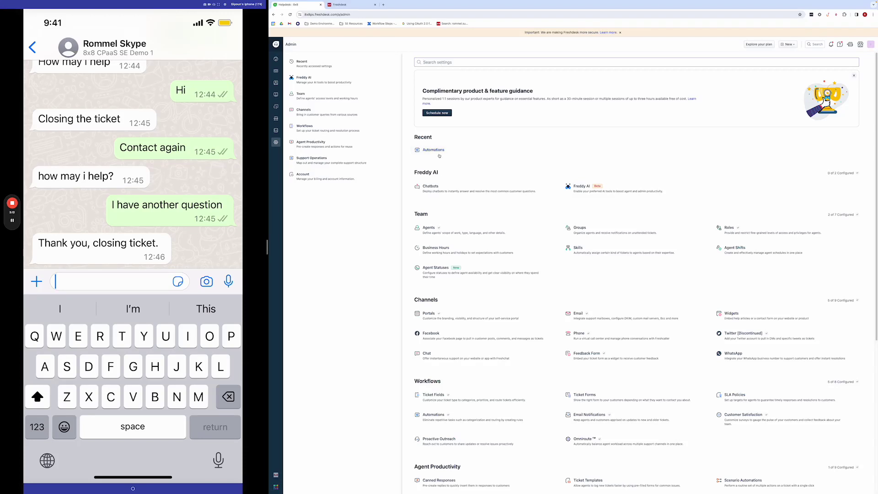
# Open Automations, show Ticket Updates rules, and open the ChatApps new Public Comment rule.
pyautogui.click(433, 150)
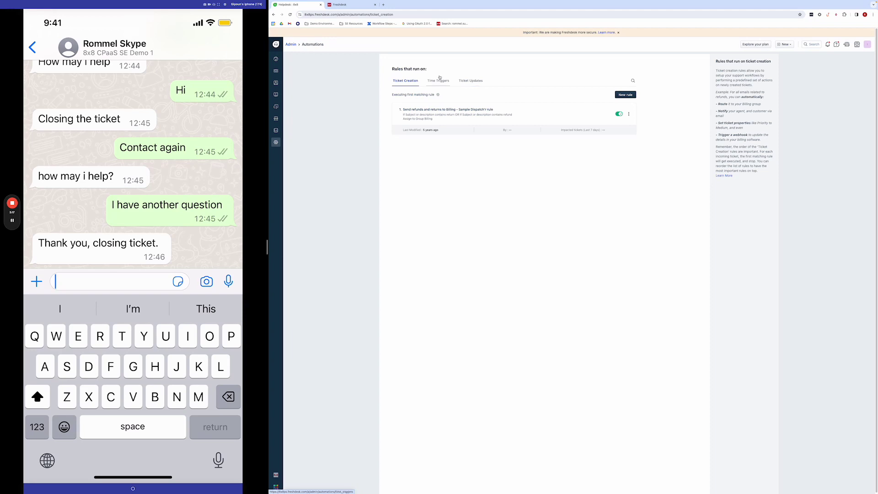
pyautogui.click(470, 82)
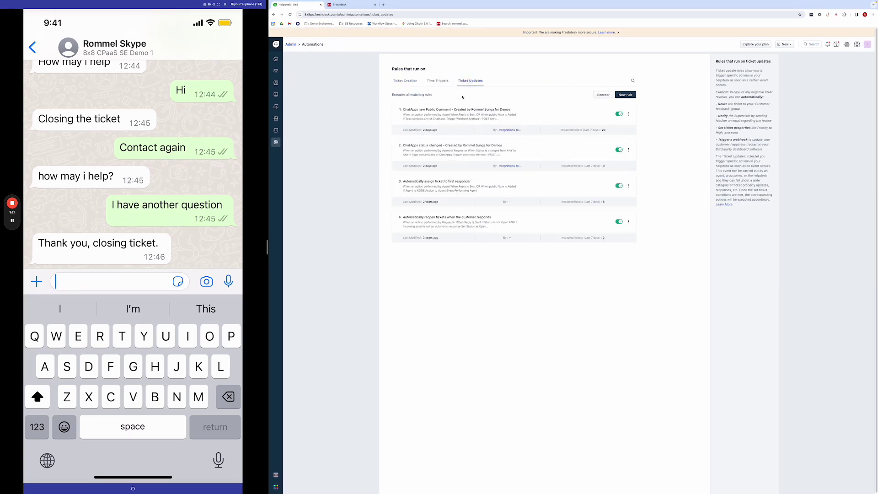
pyautogui.moveTo(384, 110); pyautogui.dragTo(647, 159)
pyautogui.click(471, 111)
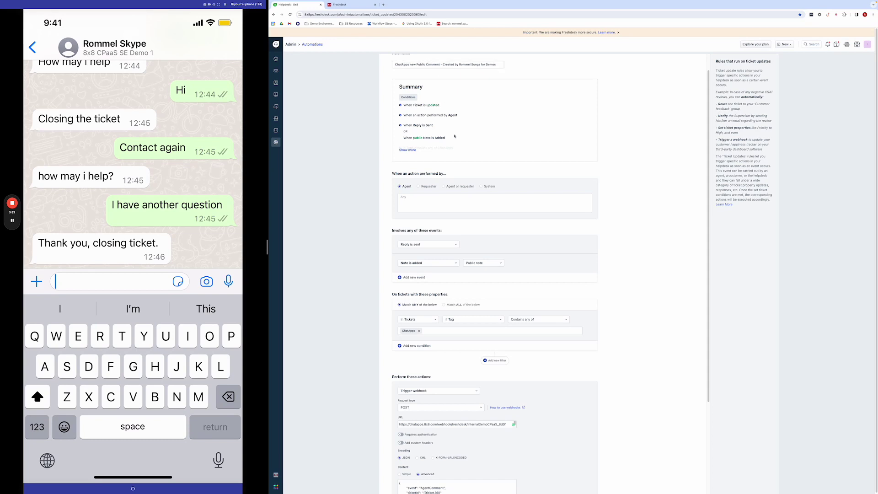
# Scroll through the ChatApps new Public Comment rule's conditions and webhook action.
pyautogui.scroll(-4, 458, 203)
pyautogui.scroll(-1, 459, 204)
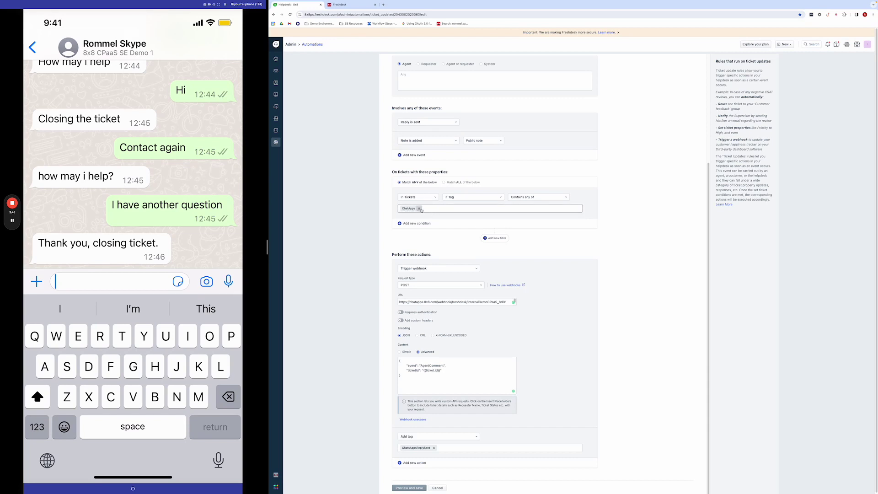
pyautogui.scroll(-1, 466, 274)
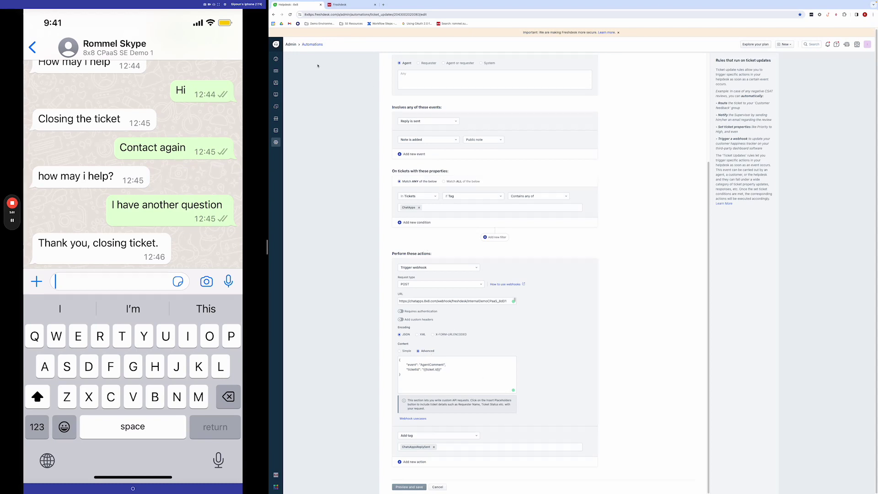
# Open the ChatApps status changed rule and review its StatusChanged webhook action.
pyautogui.click(275, 15)
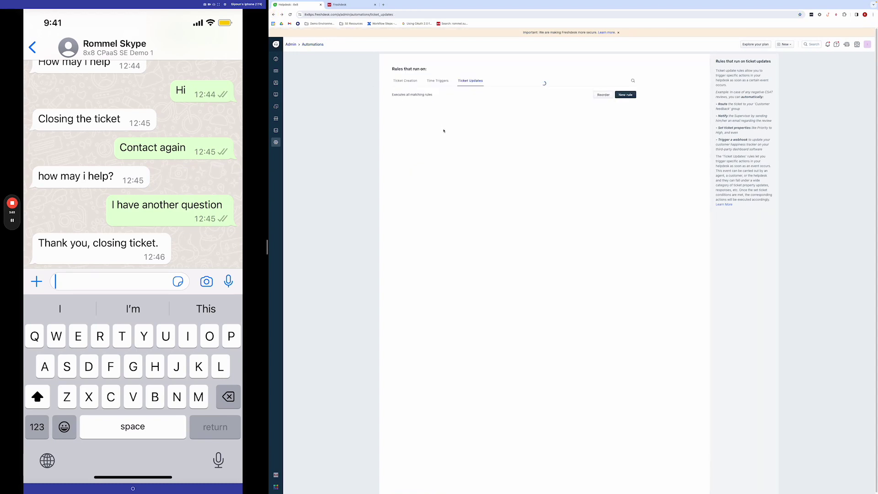
pyautogui.click(456, 146)
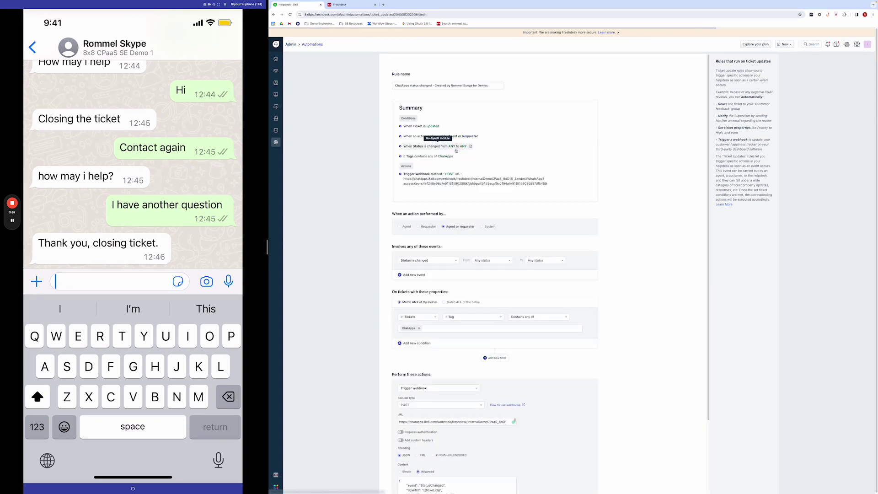
pyautogui.scroll(-2, 443, 294)
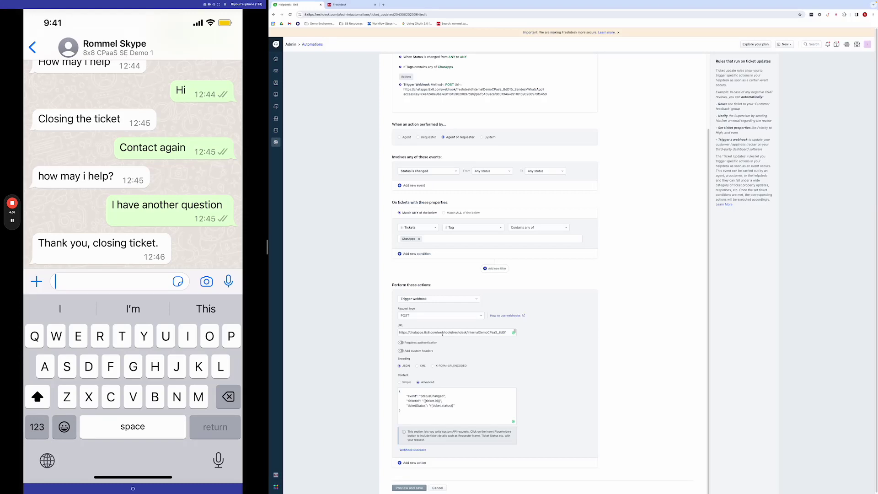
pyautogui.scroll(-1, 447, 336)
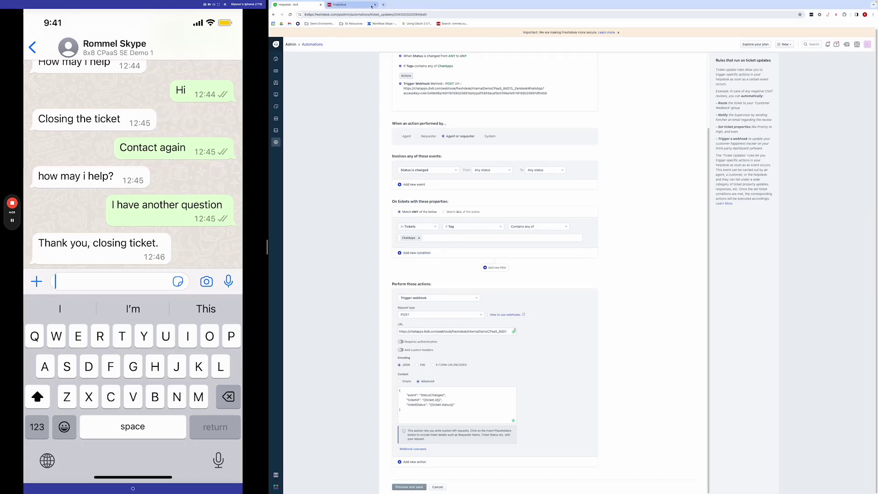
# Back in the 8x8 Freshdesk guide, highlight the Chat Apps Account requirement and the chatapps.8x8.com webhook URL format.
pyautogui.click(344, 5)
pyautogui.scroll(-3, 495, 195)
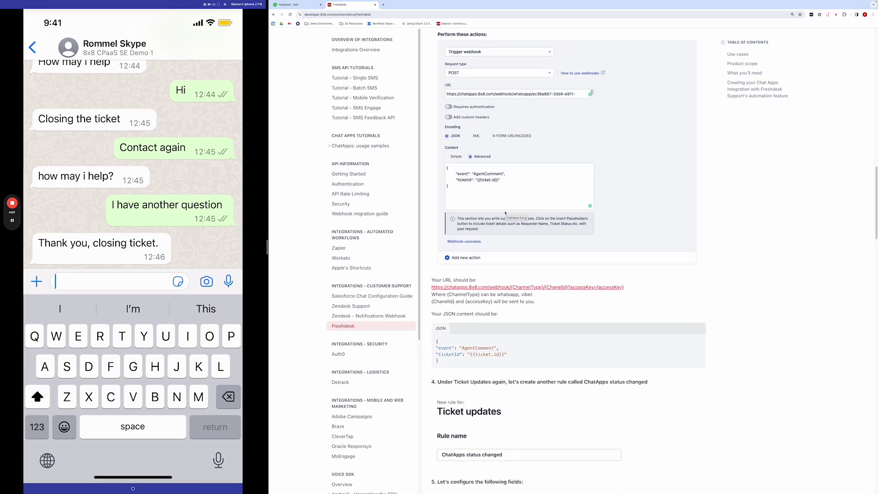
pyautogui.scroll(-1, 505, 214)
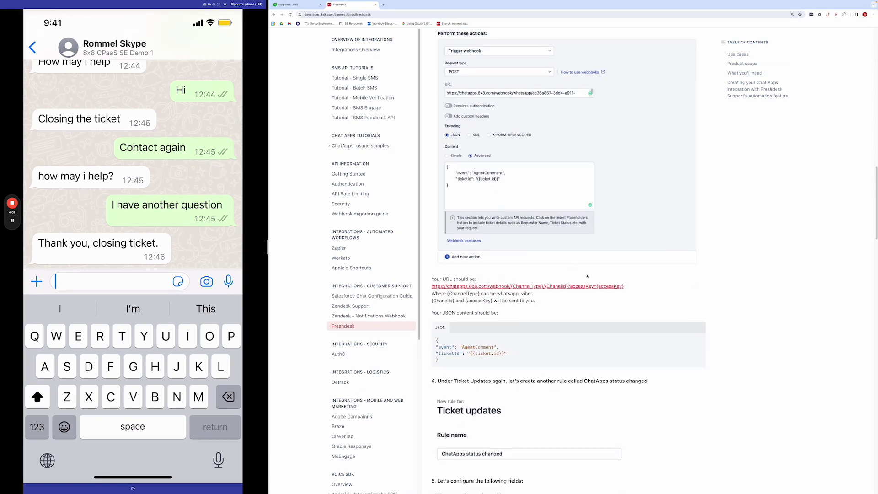
pyautogui.click(613, 287)
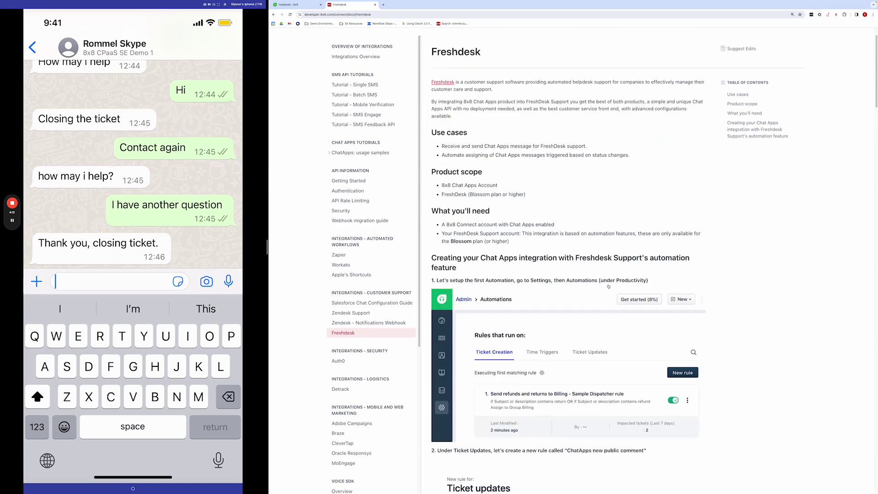
pyautogui.moveTo(498, 186); pyautogui.dragTo(441, 186)
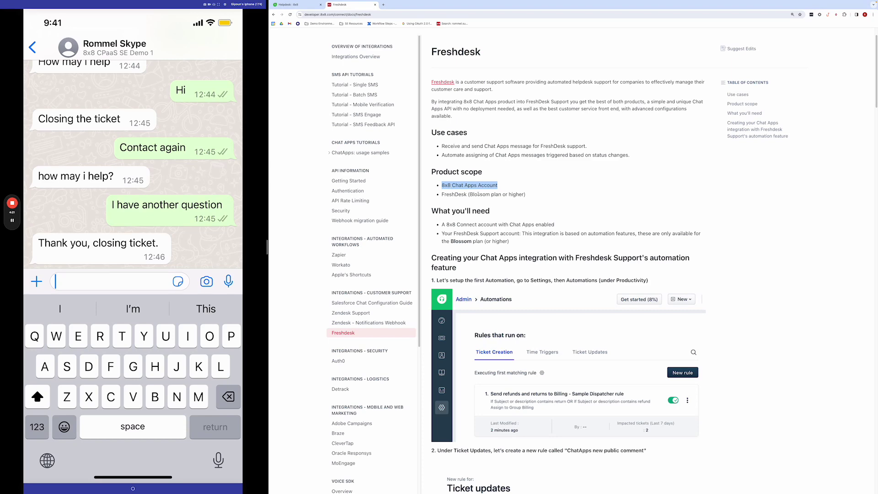
pyautogui.scroll(-15, 478, 194)
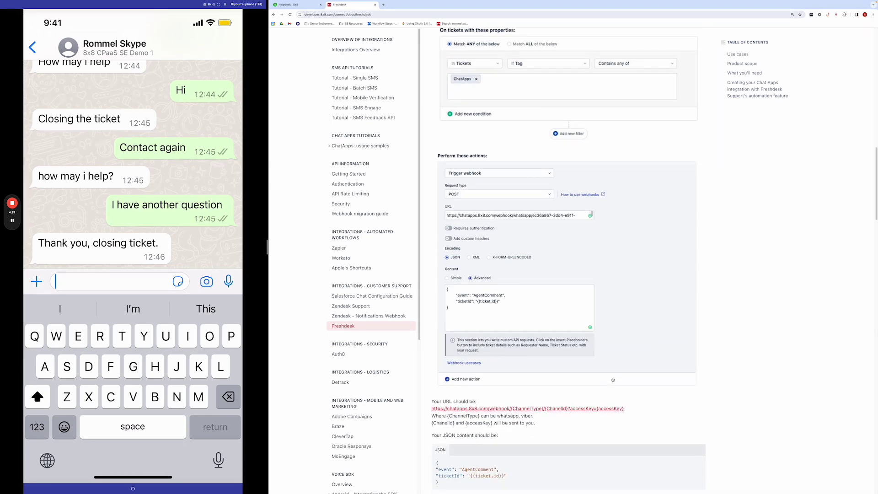
pyautogui.moveTo(659, 401); pyautogui.dragTo(633, 409)
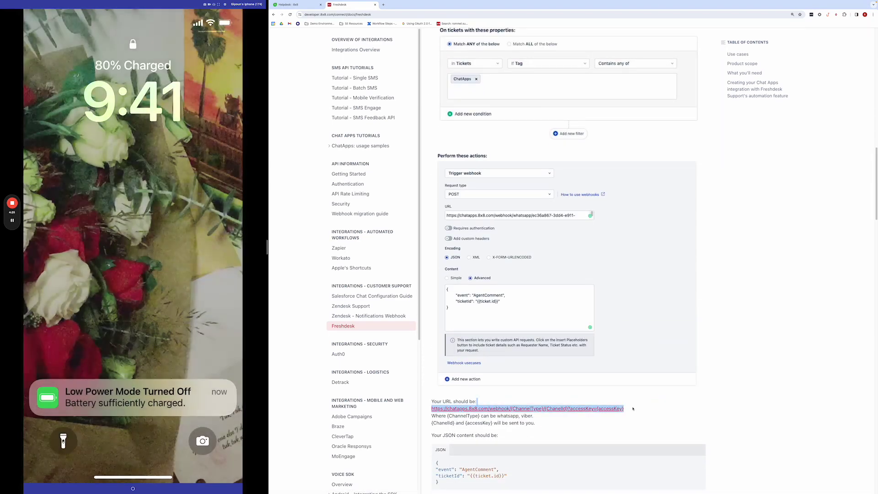